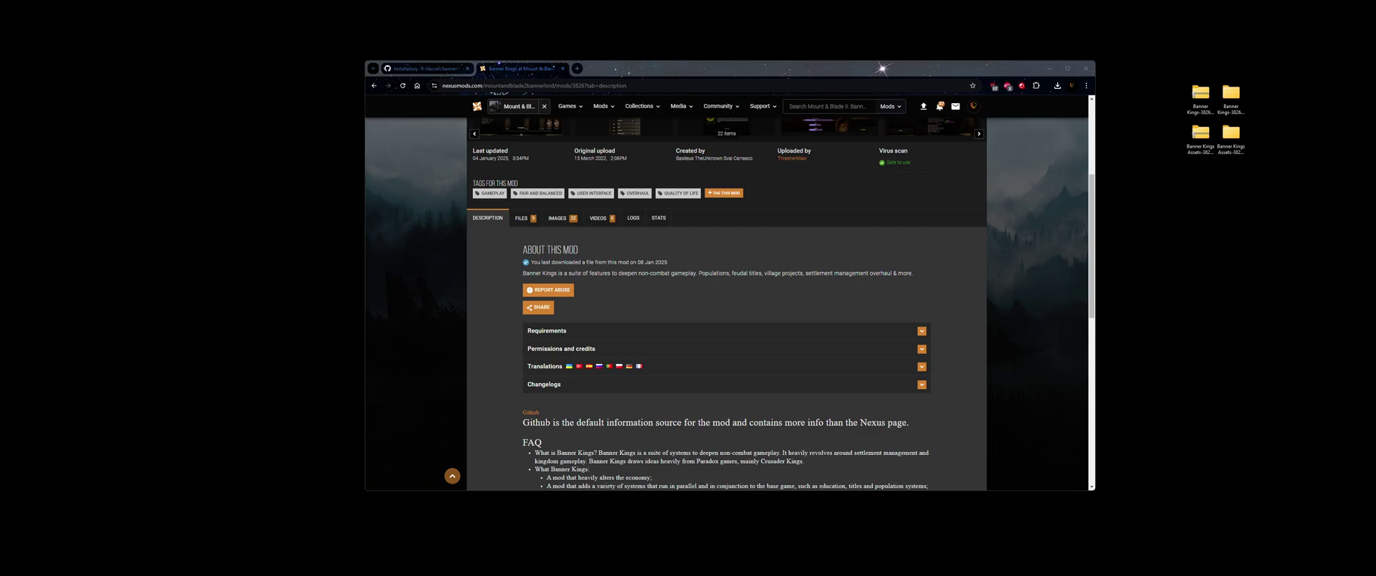
Show the Files tab of the Banner Kings mod page on Nexus Mods and scroll through the downloads
scroll(855, 408, up, 3)
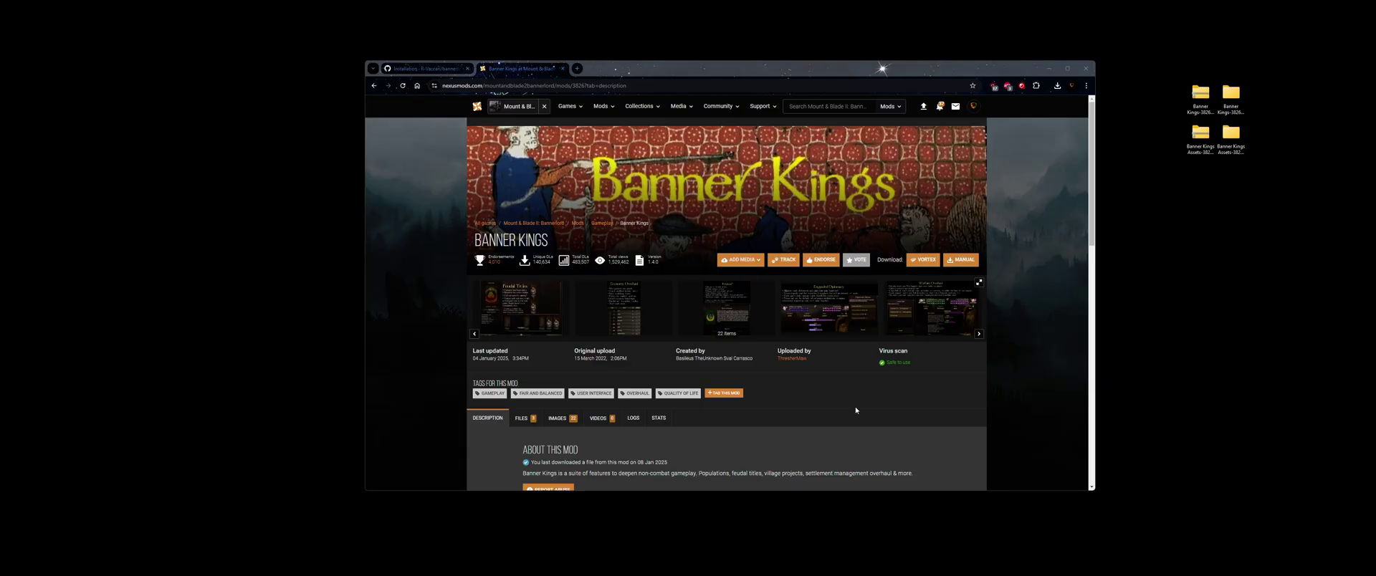
scroll(855, 408, down, 2)
click(522, 257)
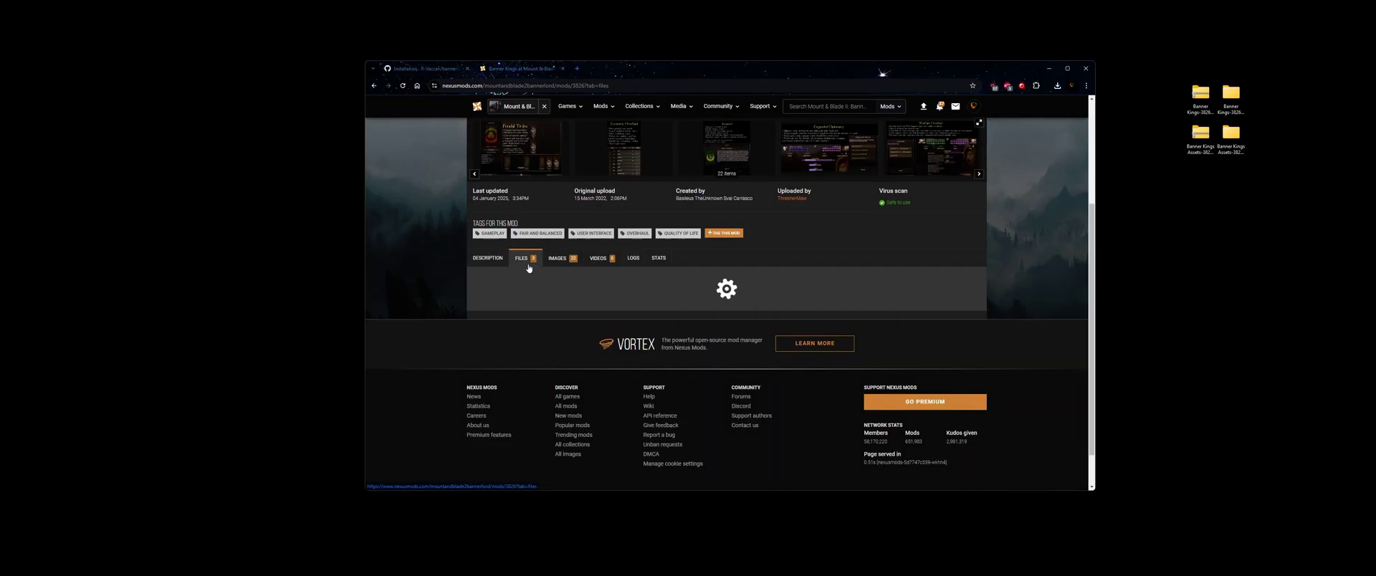
scroll(593, 208, down, 2)
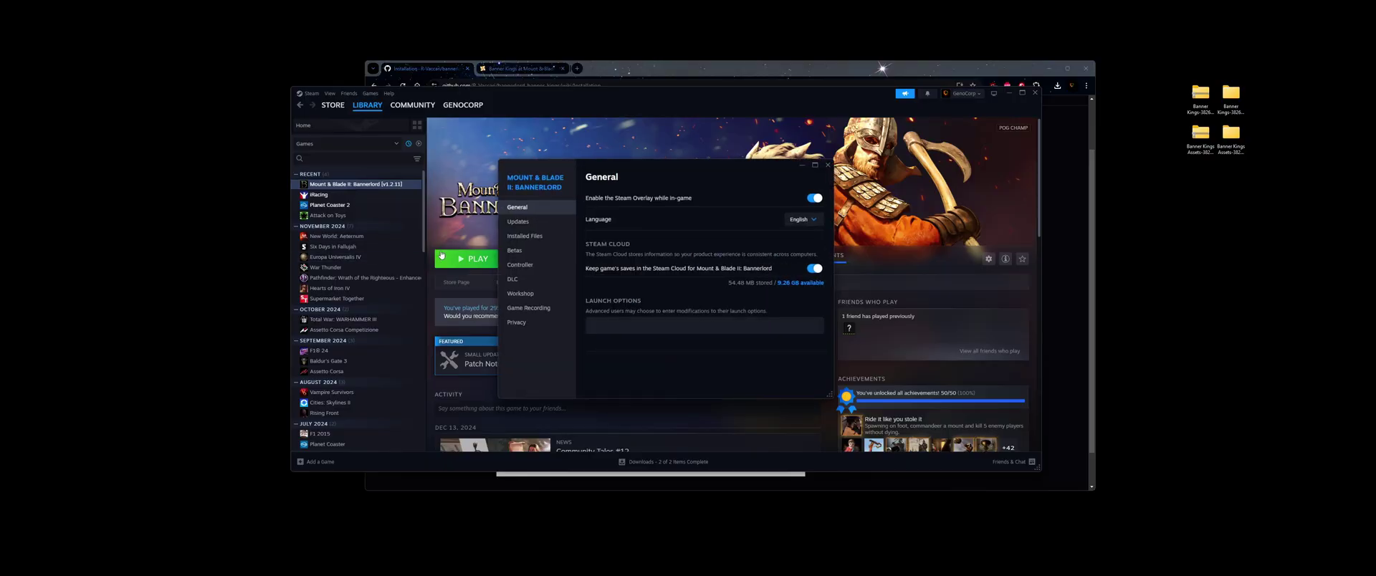
Keep Bannerlord on the v1.2.11 beta version in Steam's Properties
click(540, 250)
click(783, 198)
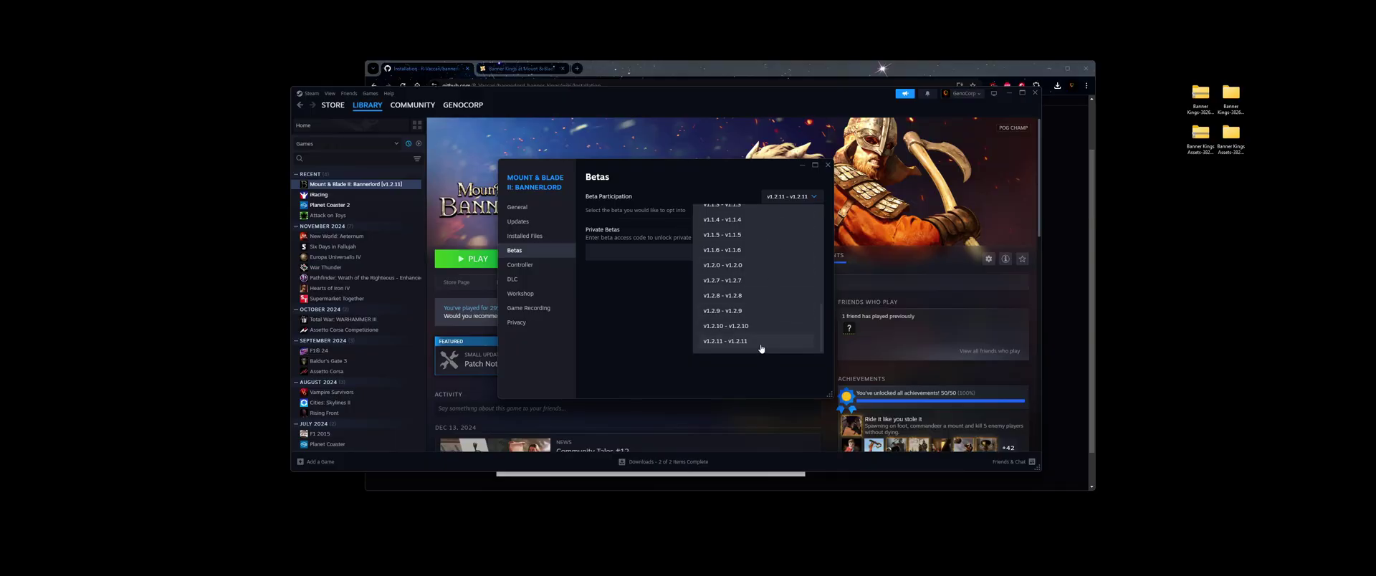
click(629, 359)
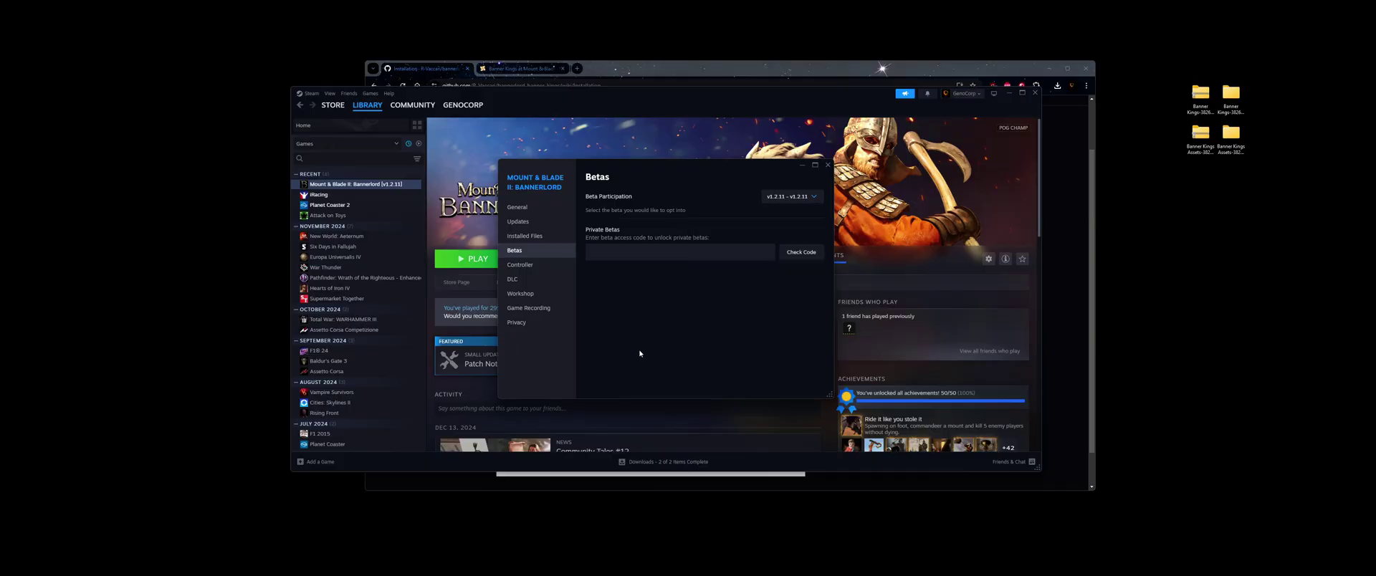
Browse Bannerlord's installed files in File Explorer and close the Properties window
click(560, 240)
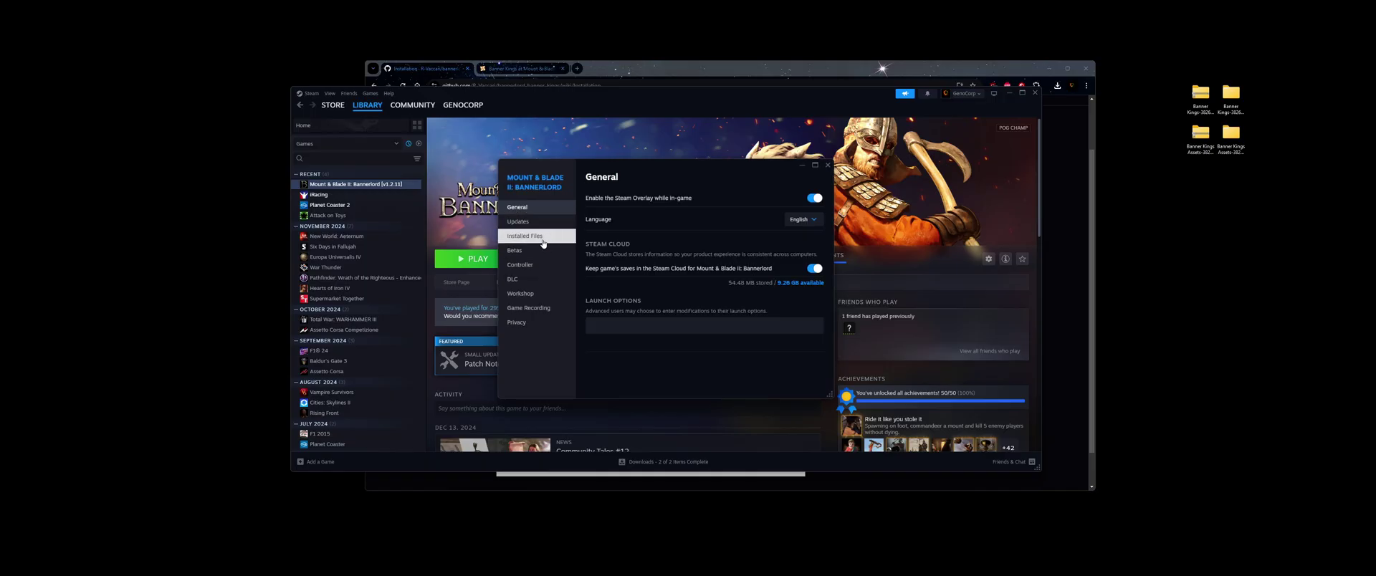
click(548, 238)
click(793, 202)
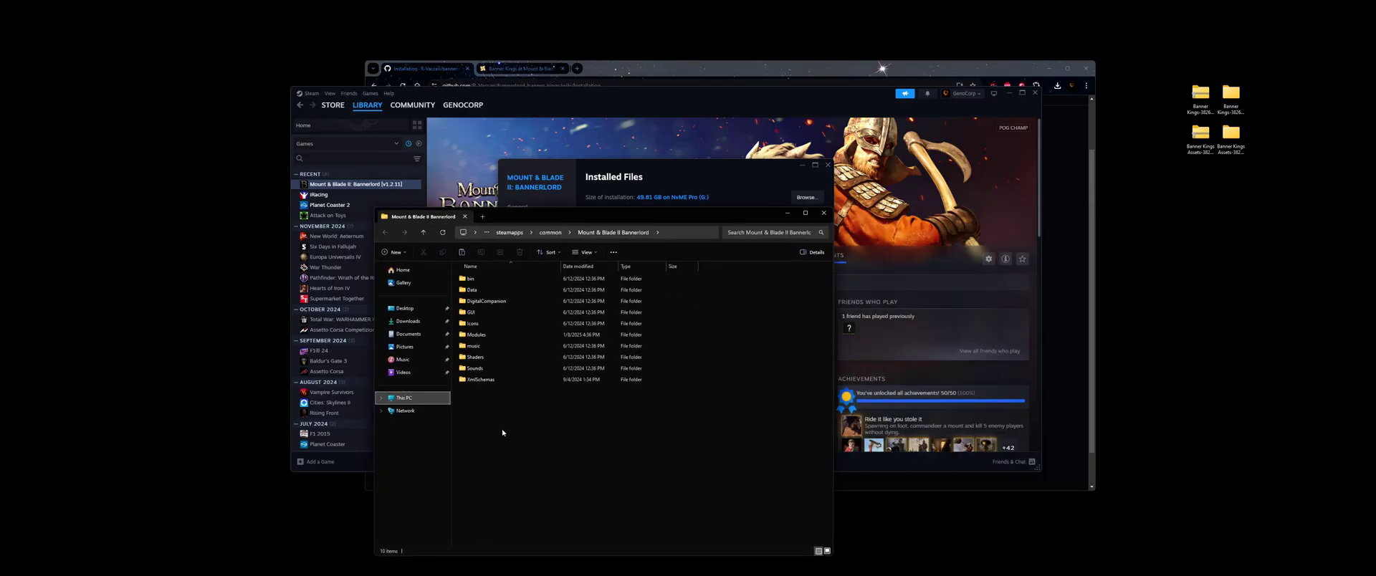
click(828, 165)
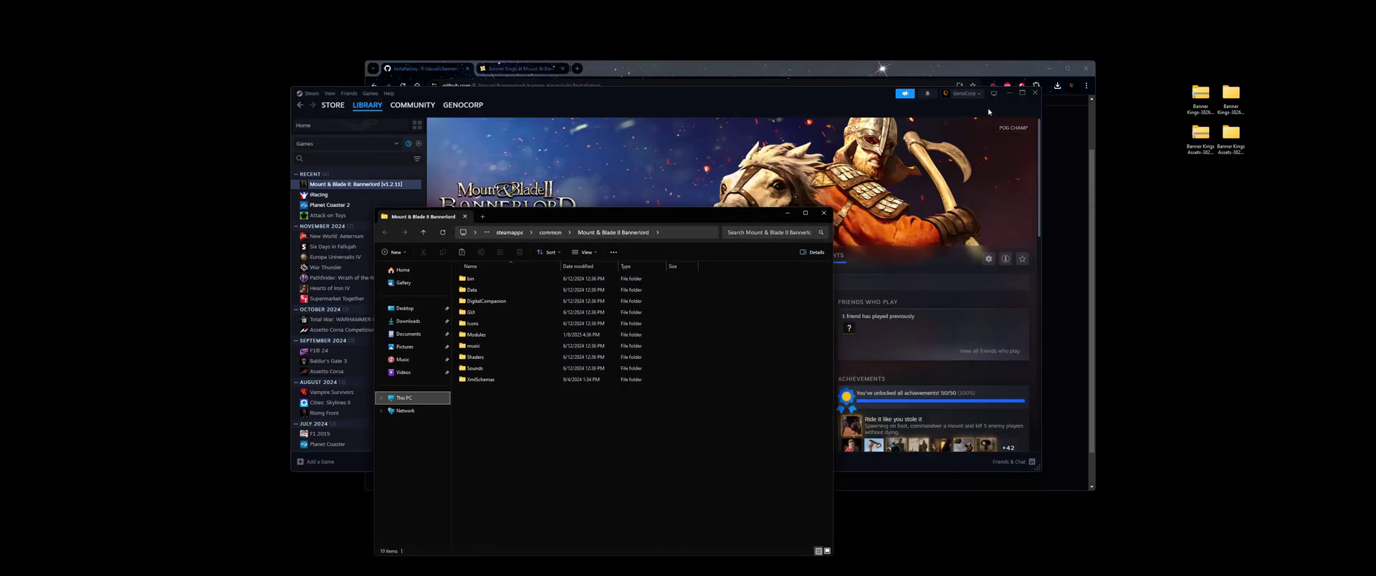
Close Steam, rearrange the browser and desktop items, and show the Nexus Mods Banner Kings files page
click(1035, 92)
drag(1068, 70, 977, 72)
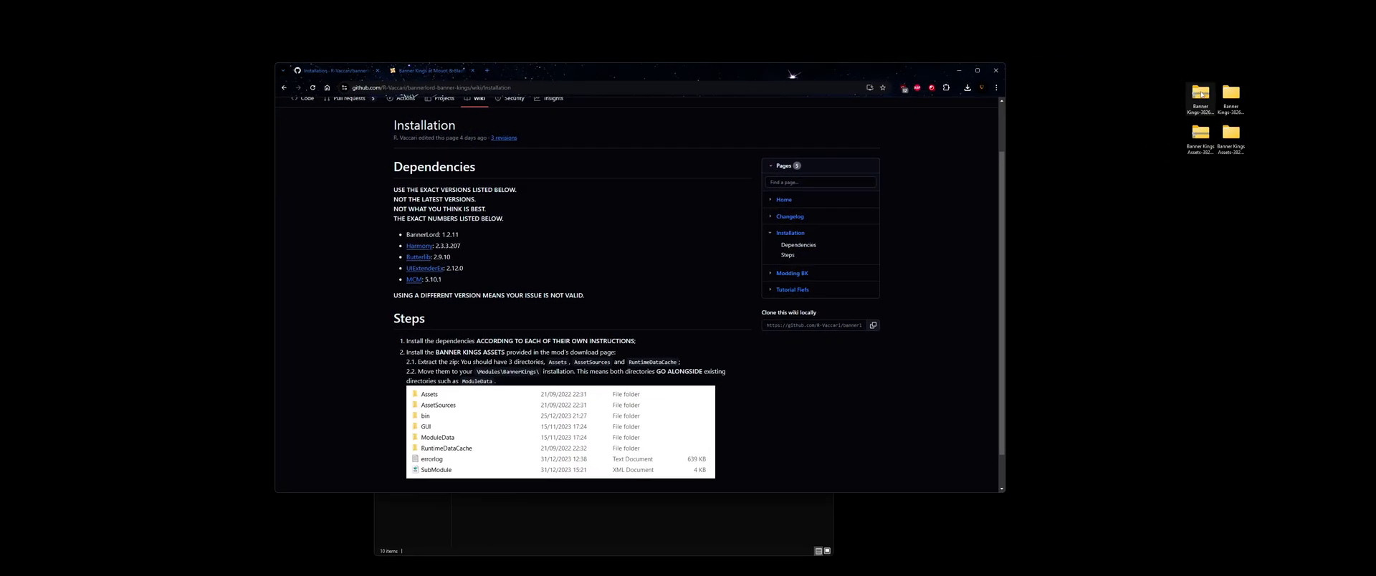
drag(1200, 93, 1109, 93)
drag(1200, 135, 1110, 136)
click(462, 71)
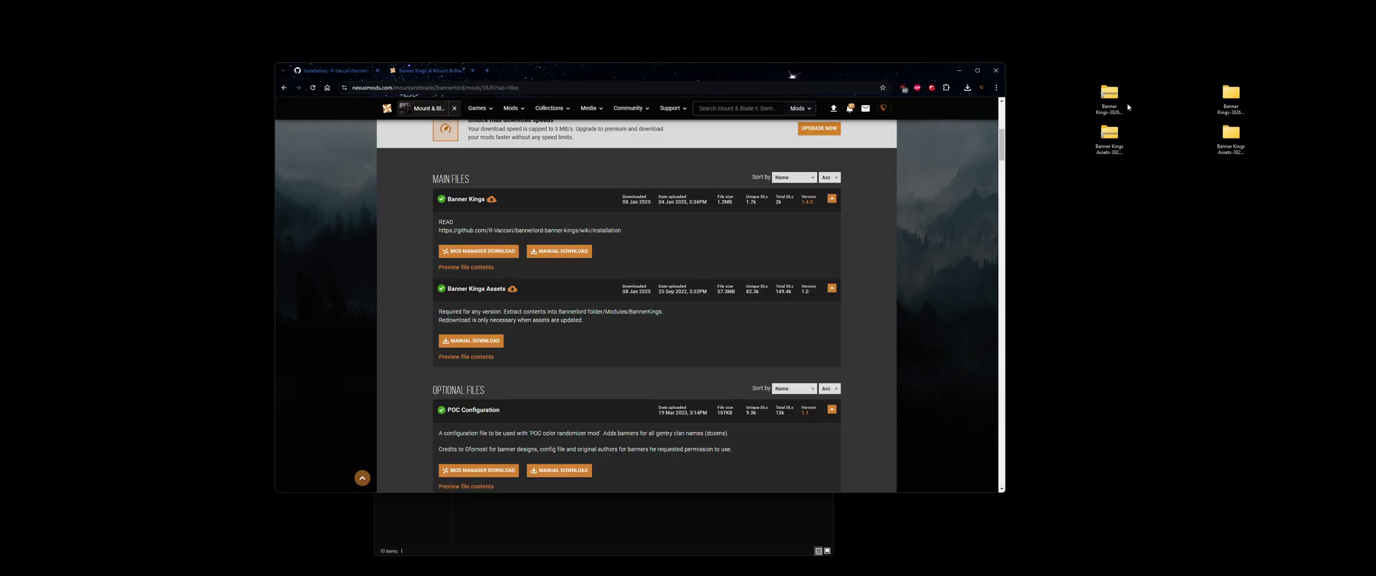
Check the Banner Kings 1.4.0 archive's properties: a 1.24 MB compressed file
click(1116, 100)
right_click(1117, 99)
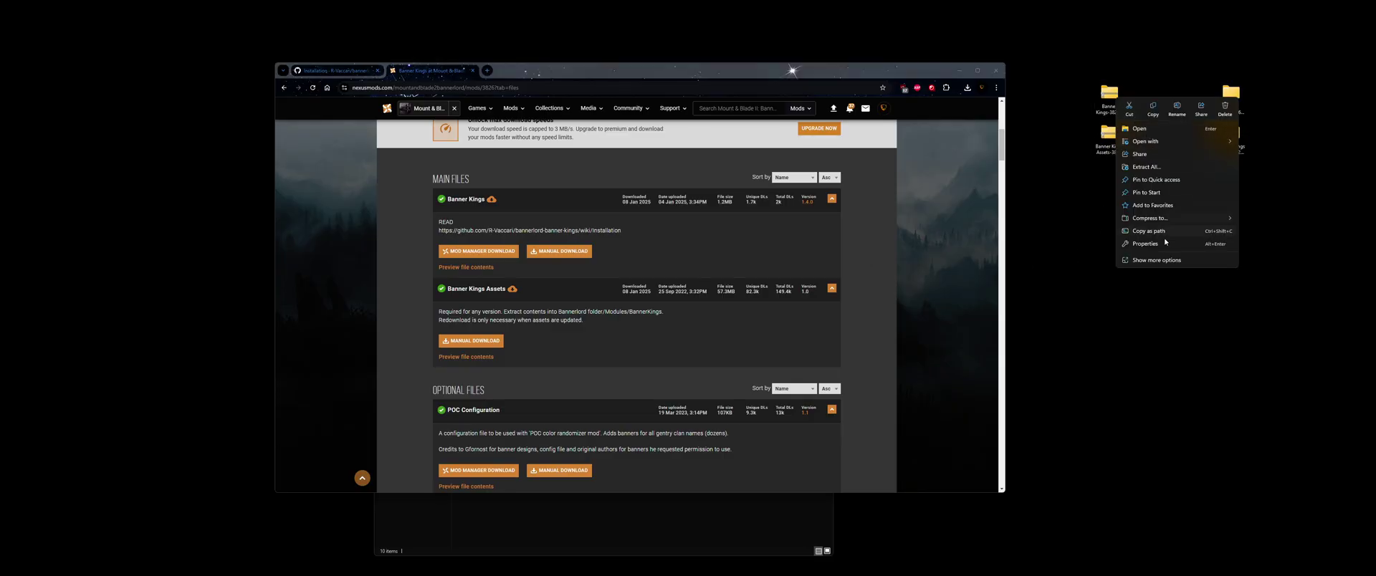
click(1170, 261)
click(1174, 288)
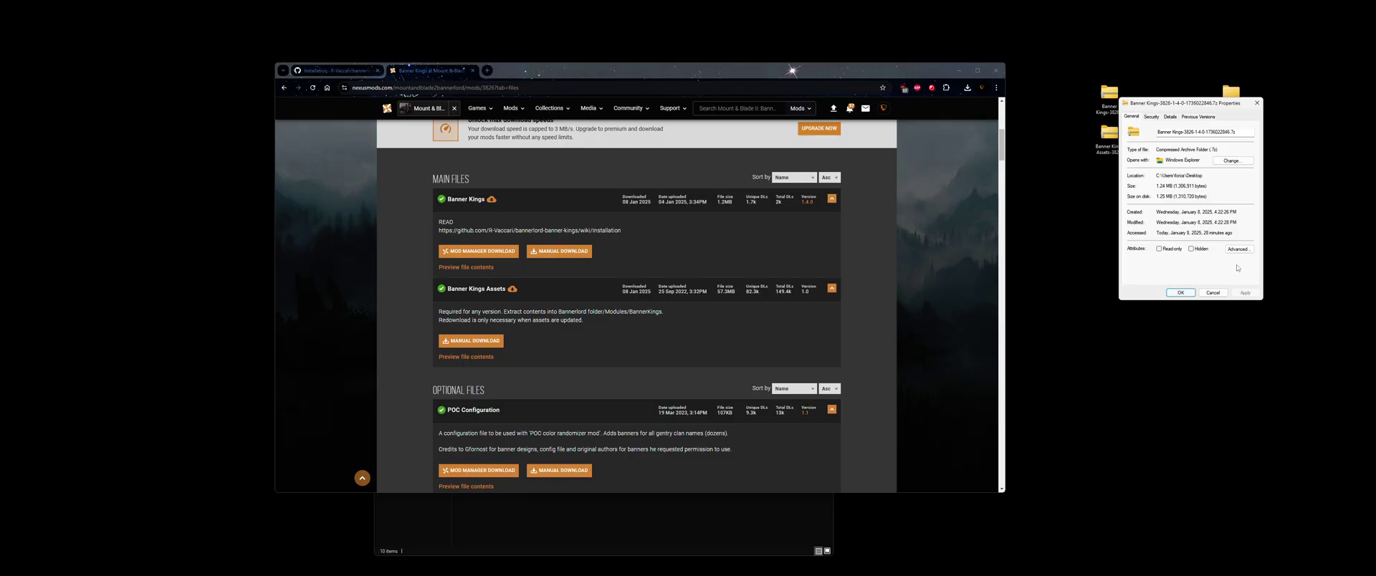
click(1179, 295)
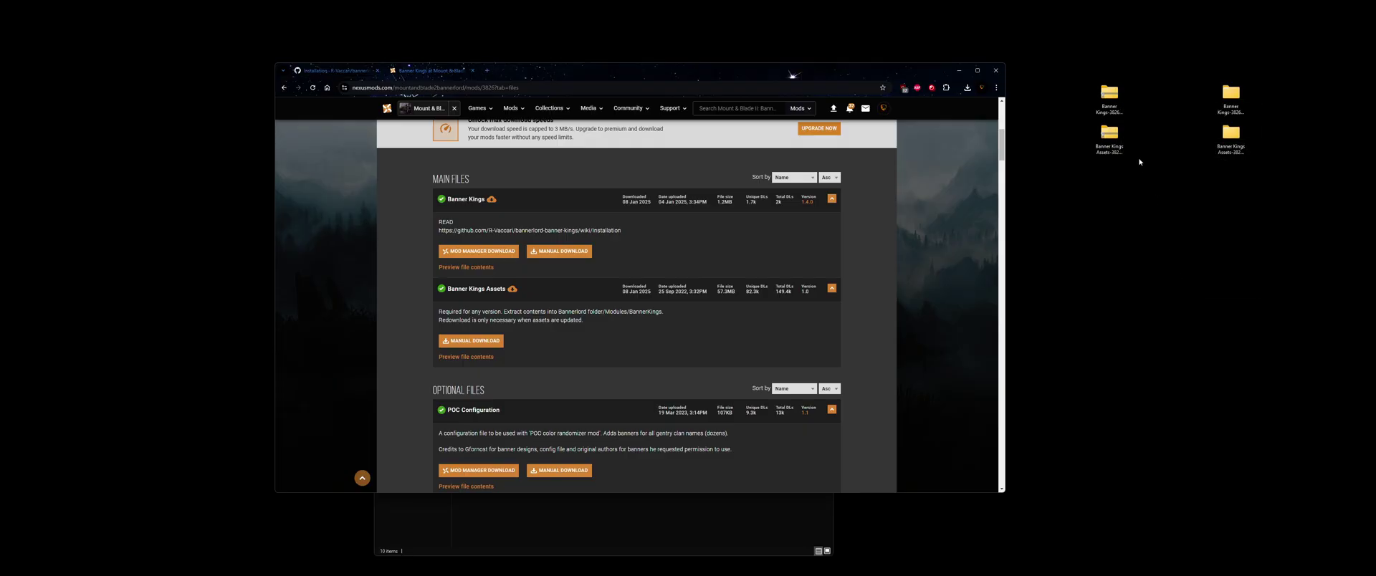
Look at the archive's extended 7-Zip options, then dismiss the menu
right_click(1116, 109)
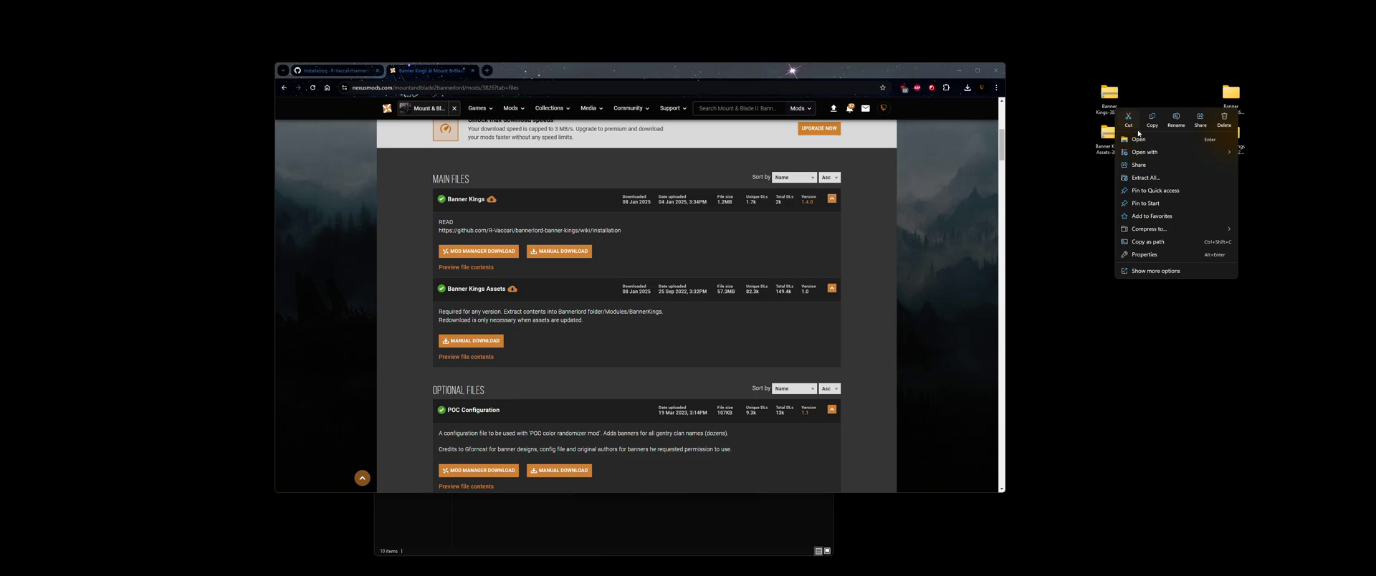
click(1164, 269)
mouse_move(1162, 163)
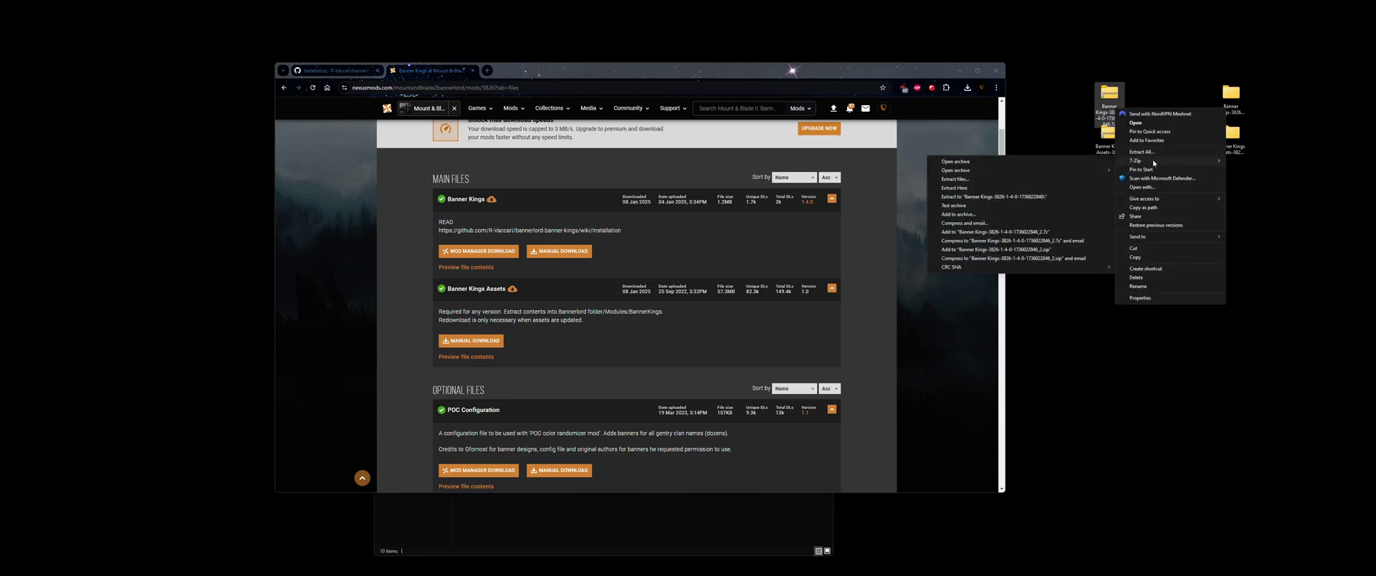
click(1262, 179)
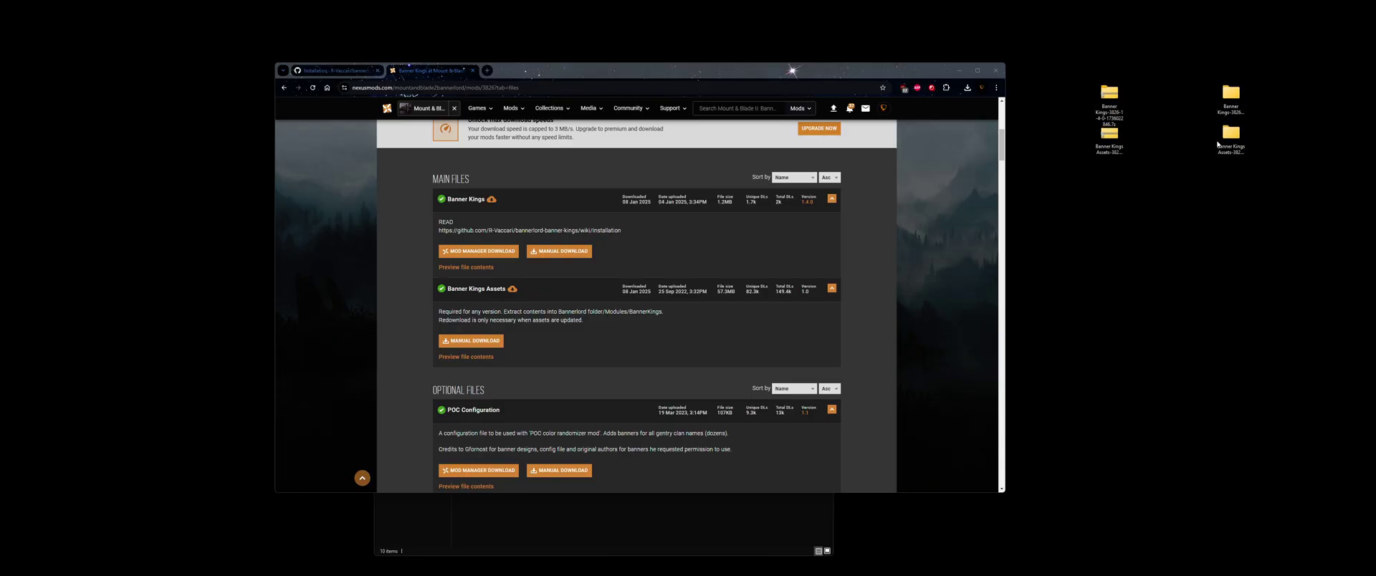
Copy the Assets, AssetSources and RuntimeDataCache folders from the extracted Banner Kings download
double_click(1237, 113)
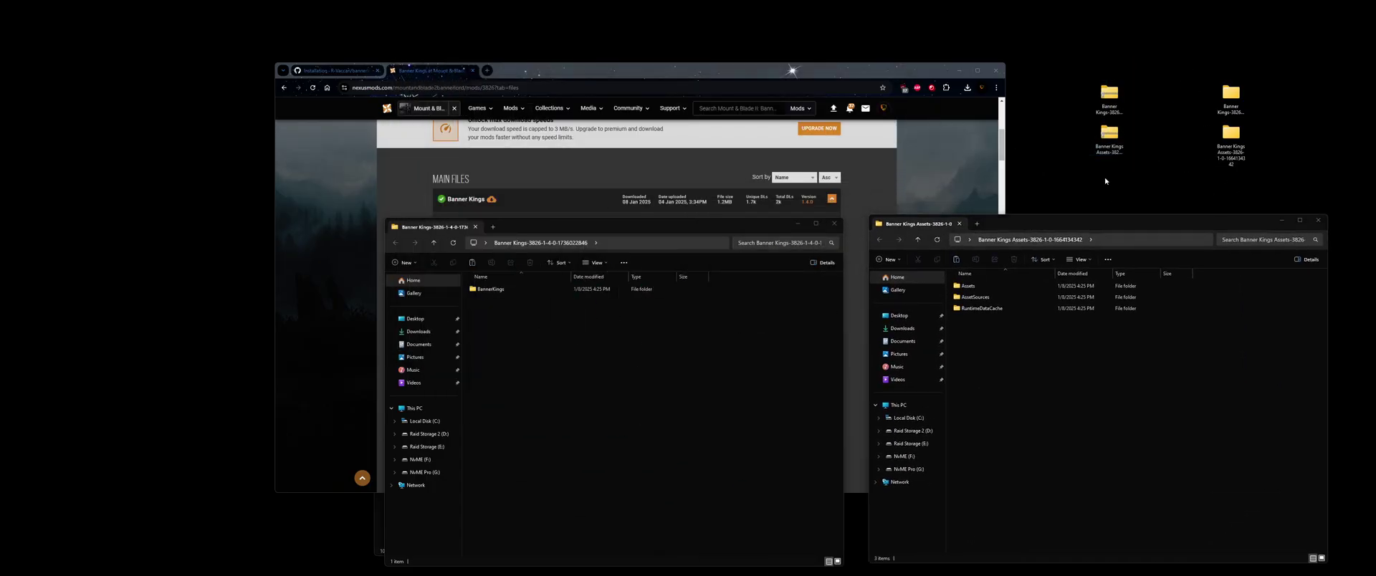
double_click(534, 291)
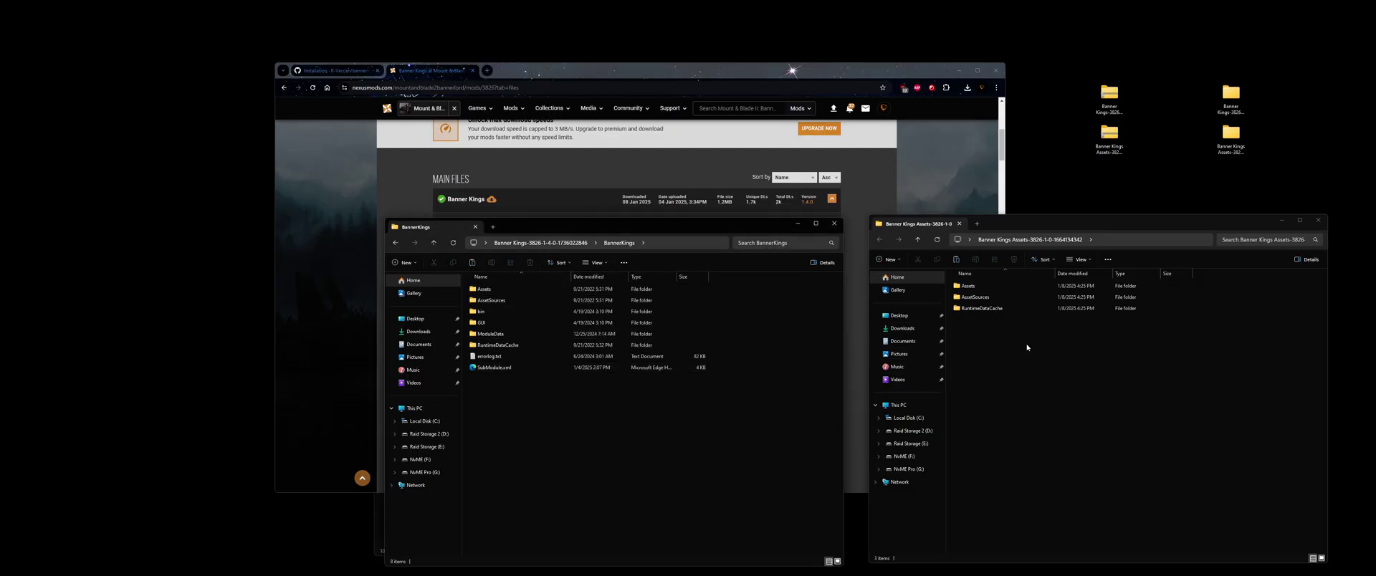
drag(1027, 347, 973, 287)
right_click(974, 288)
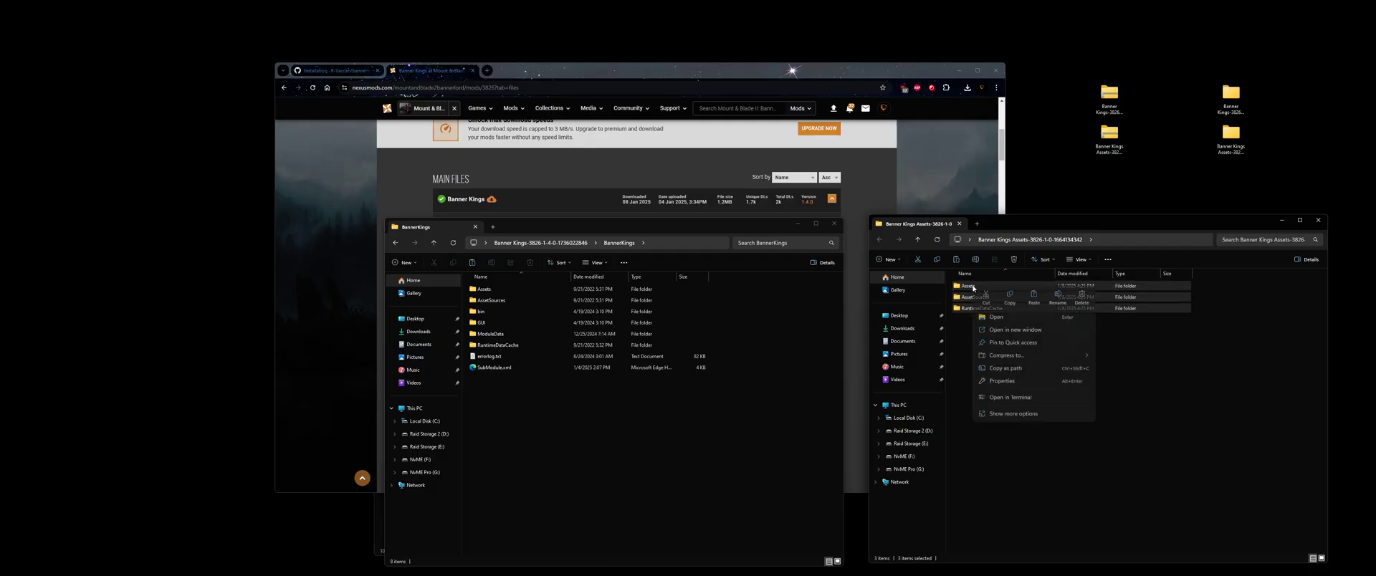
click(1010, 296)
Paste the three folders into the BannerKings folder, replacing the existing files
right_click(564, 330)
mouse_move(592, 345)
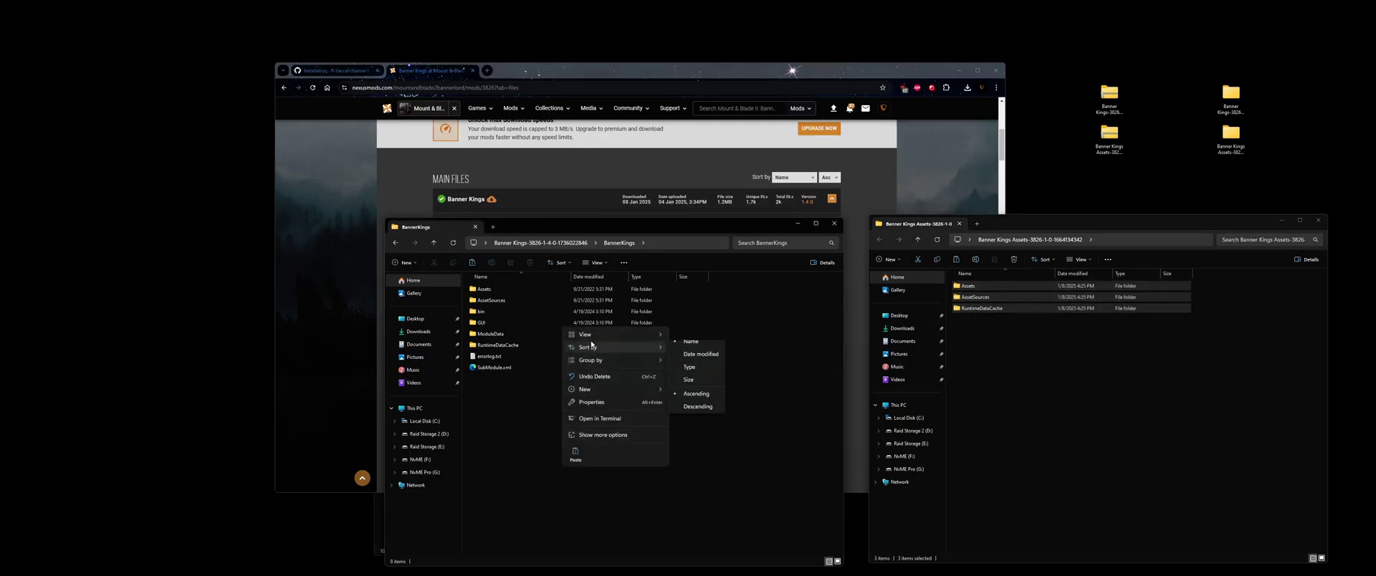
click(586, 453)
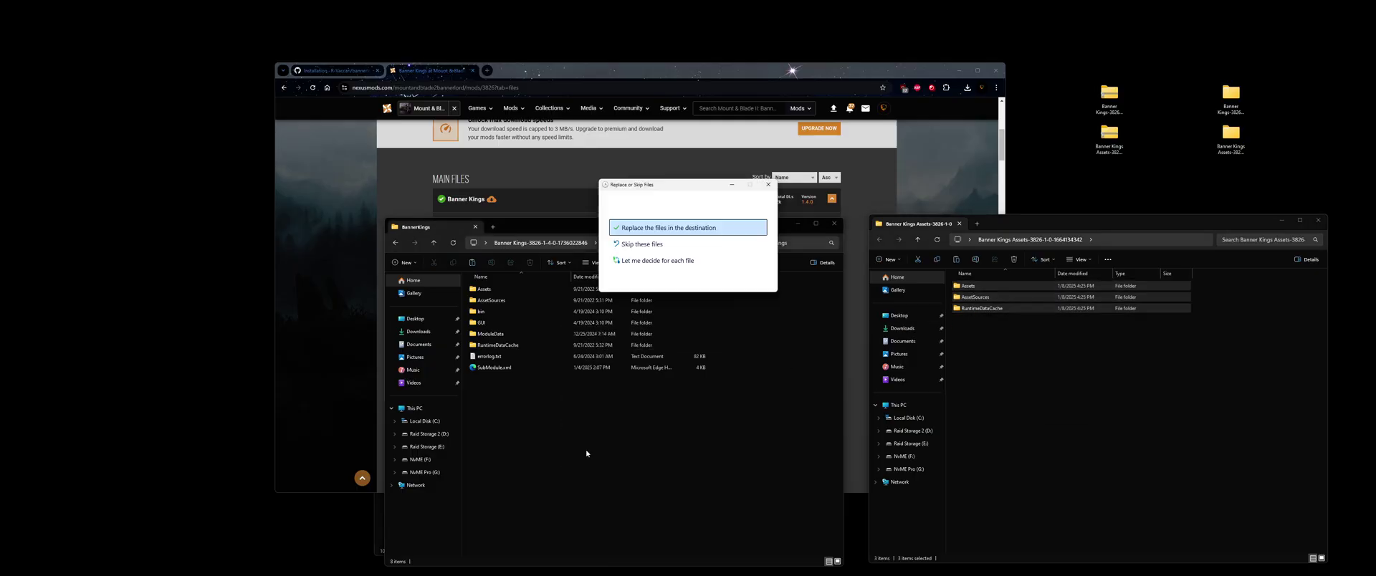
click(649, 228)
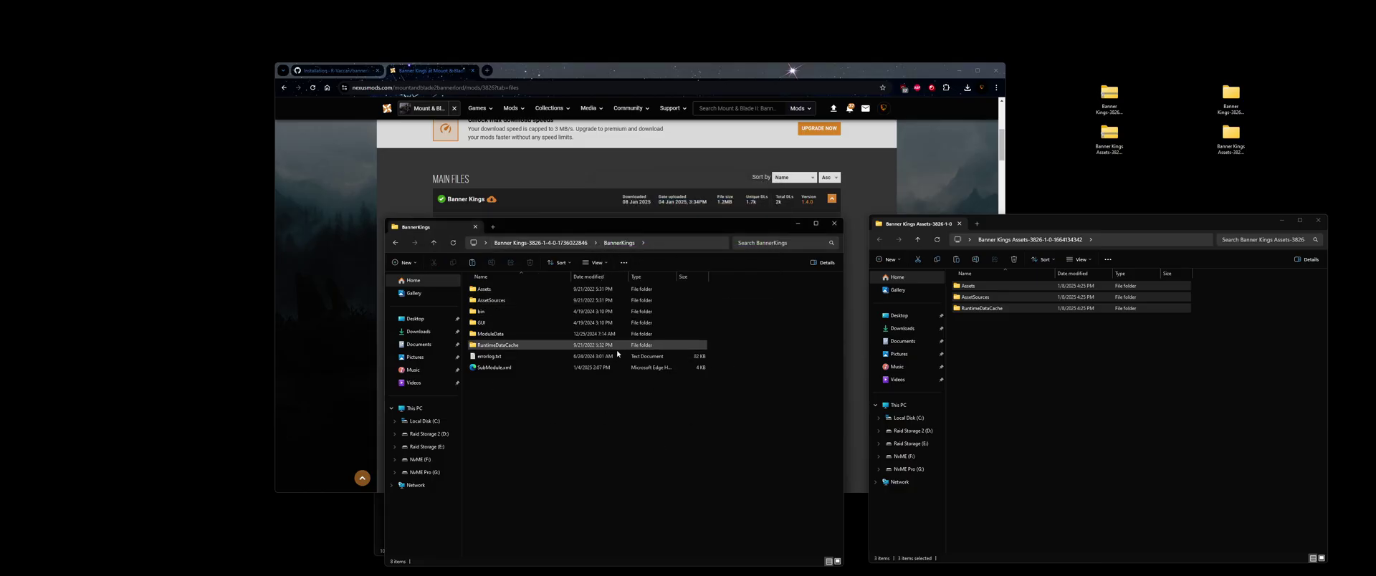
Close the old folder windows and open Bannerlord's Modules folder beside the Banner Kings download
click(834, 223)
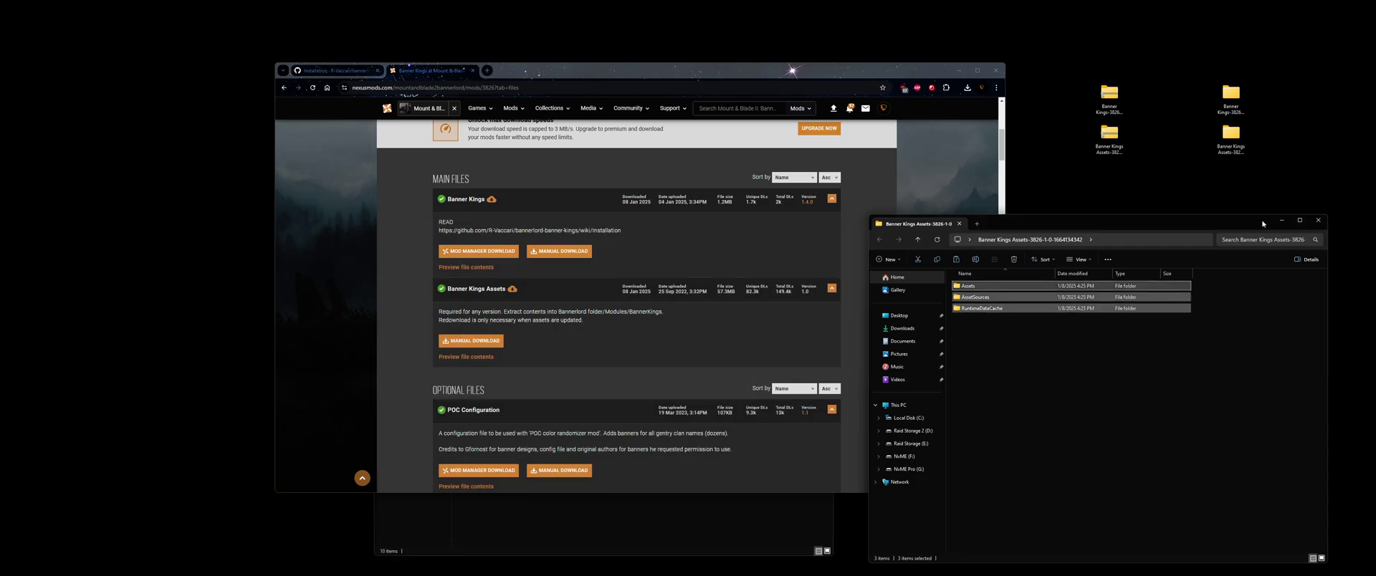
click(1319, 220)
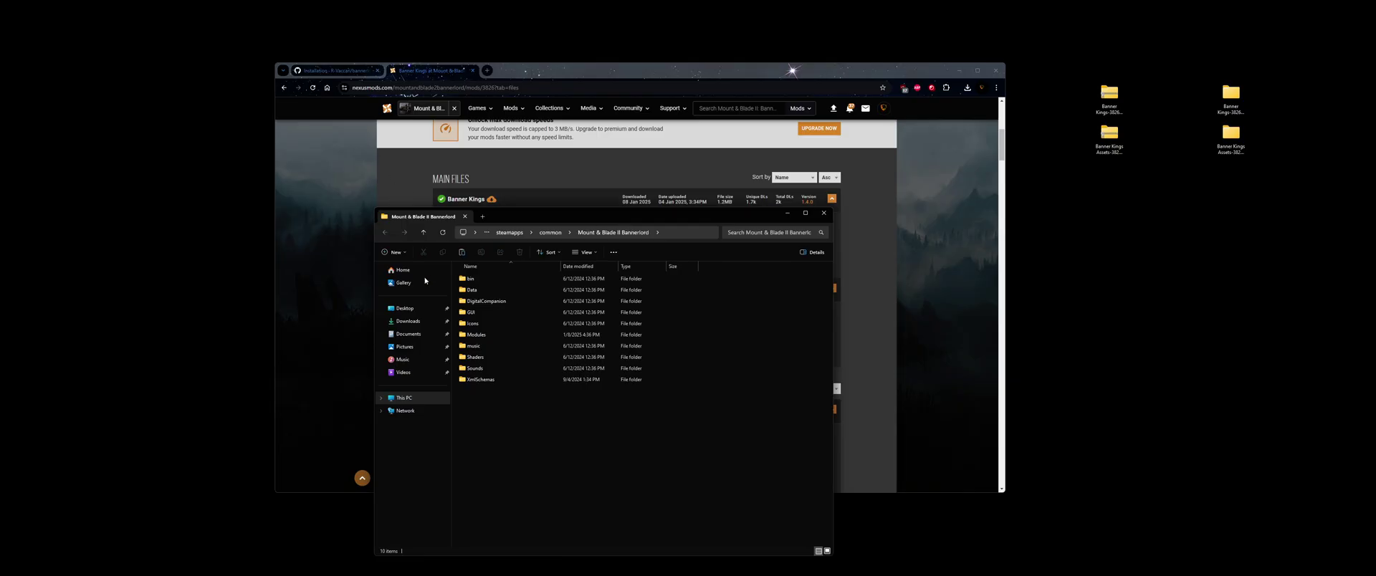
double_click(470, 335)
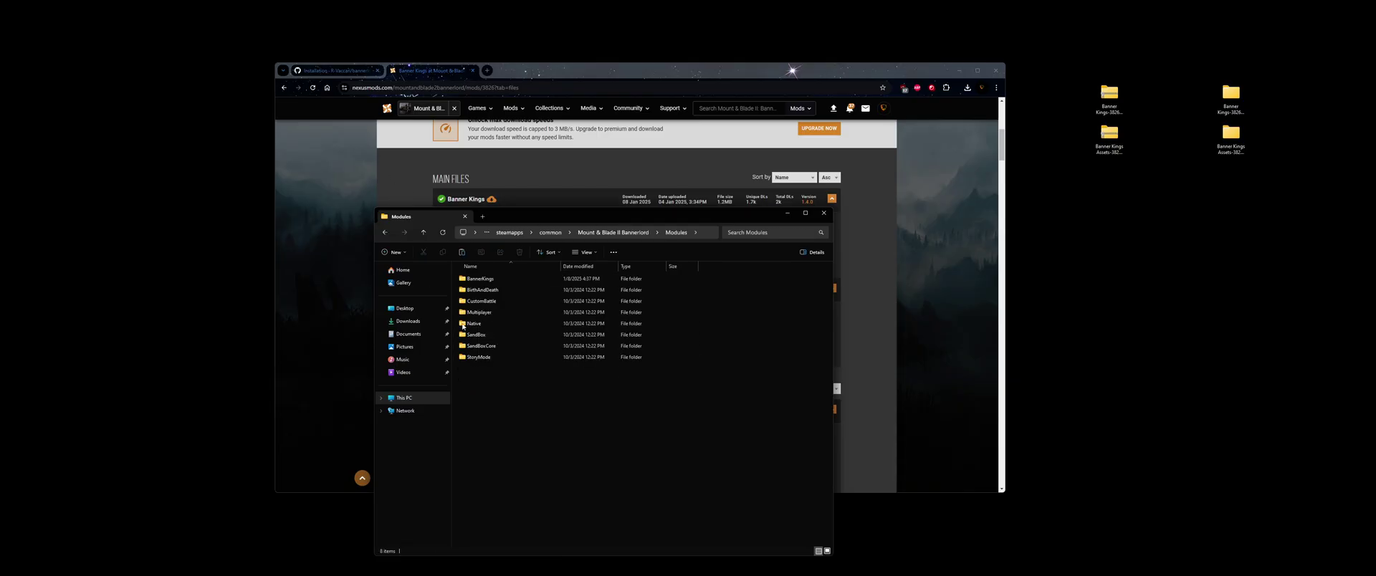
double_click(1223, 101)
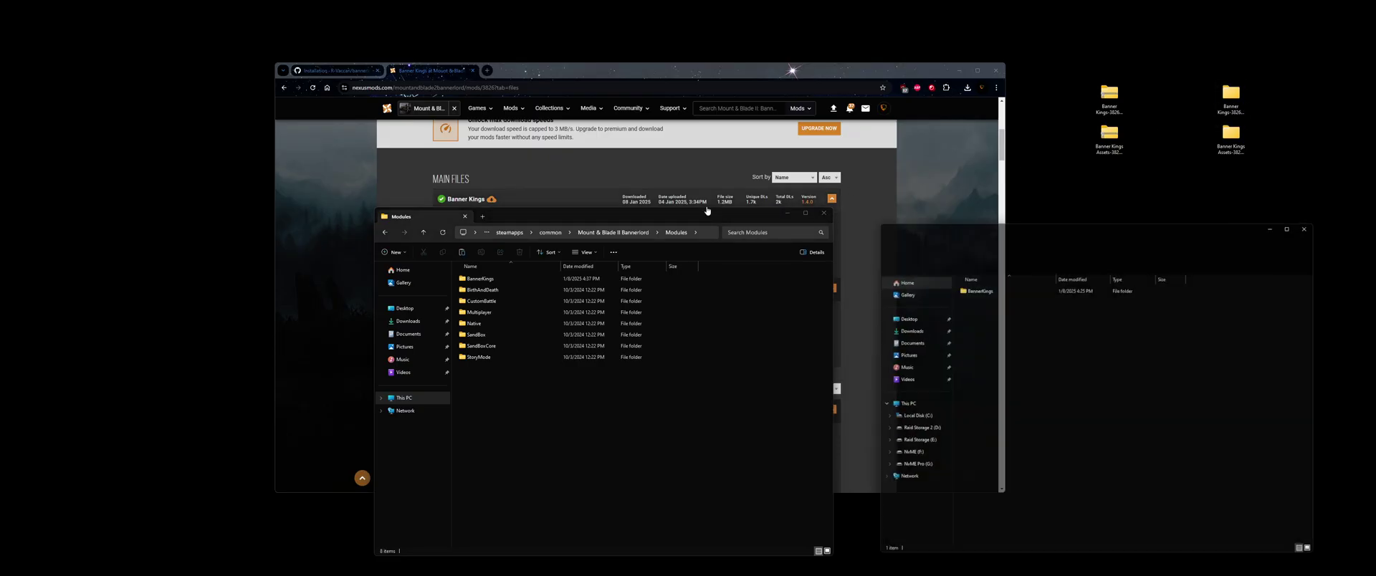
Drag BannerKings into Modules, replace the 139 existing files, and close the Modules window
mouse_move(975, 286)
mouse_down()
mouse_move(1002, 301)
mouse_move(594, 442)
mouse_up()
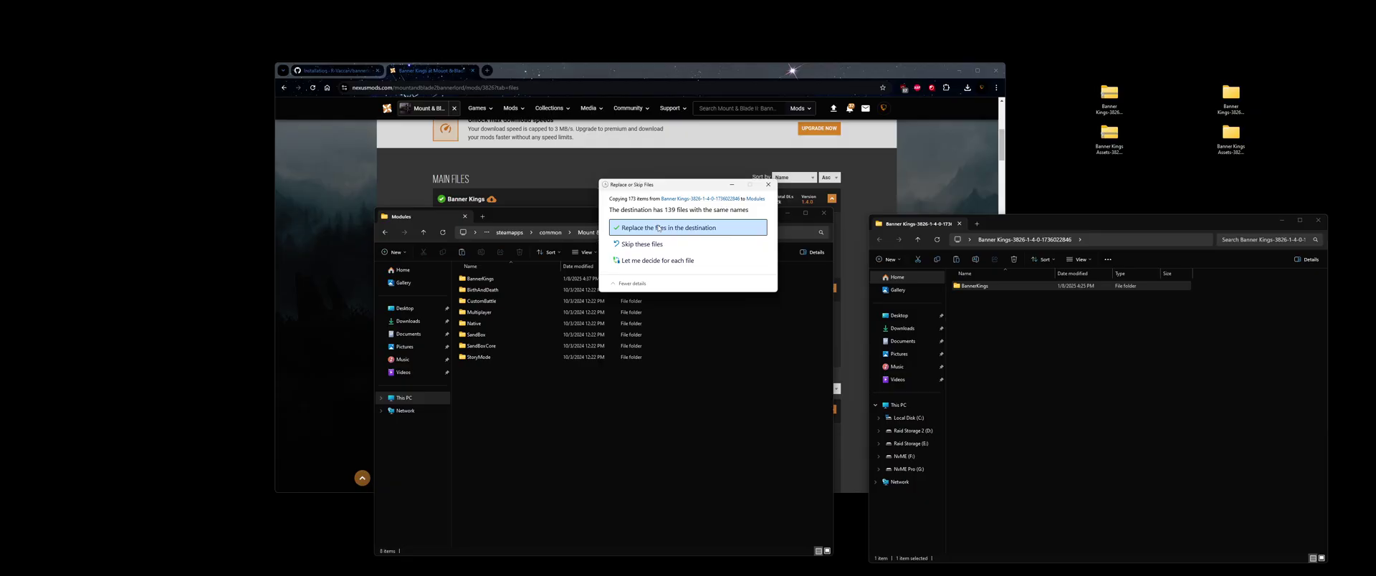
click(674, 225)
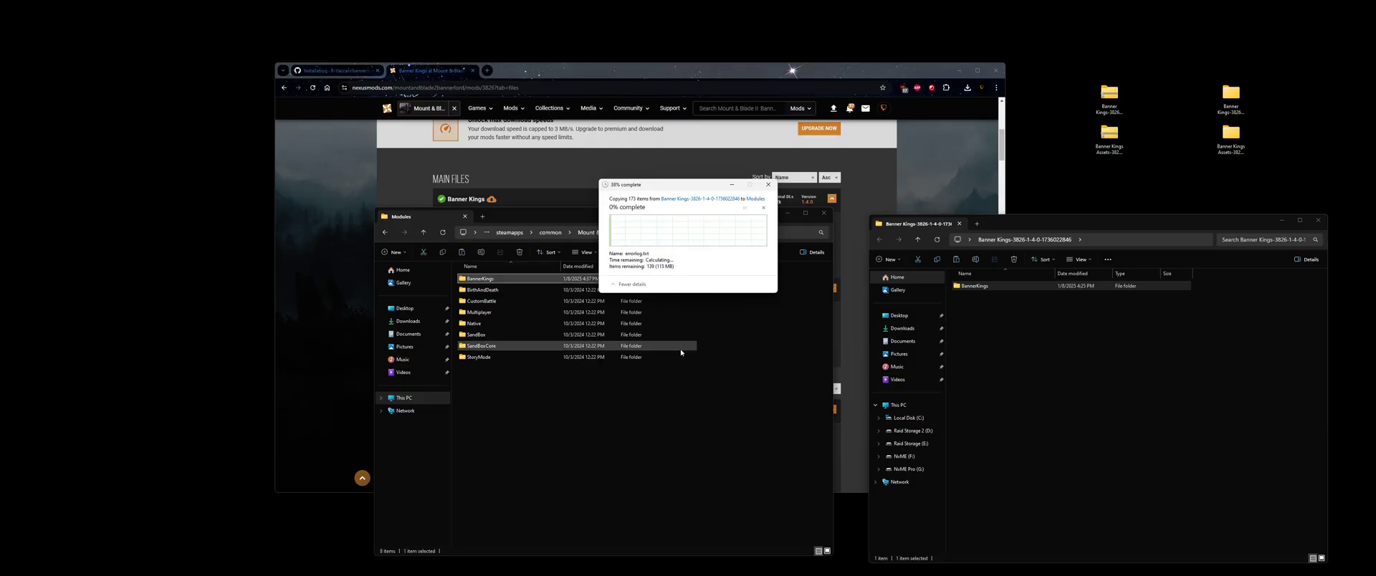
click(823, 213)
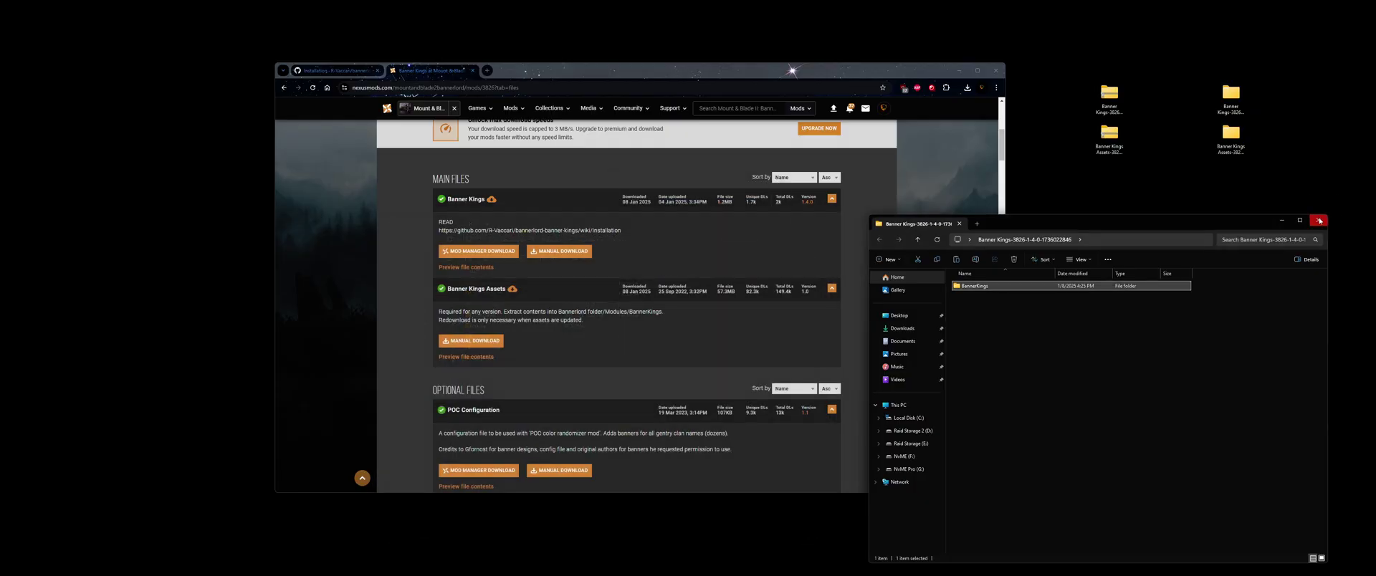
Close the last Banner Kings window and launch Bannerlord from the Steam tray's recent games
click(1320, 221)
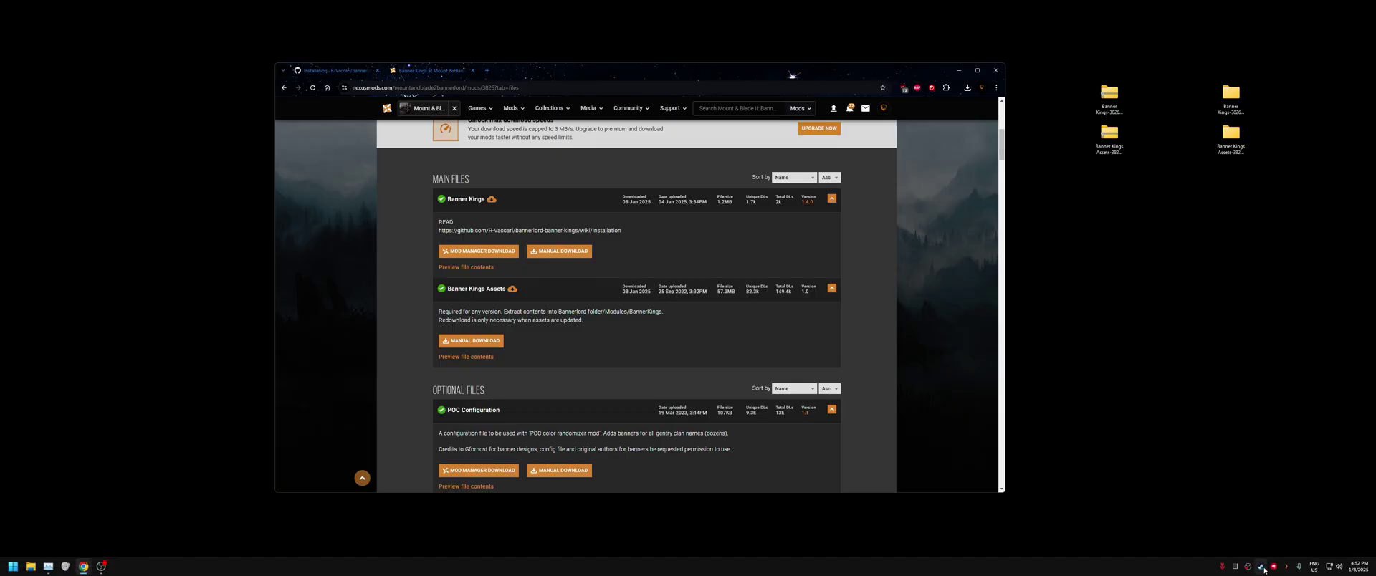
right_click(1261, 567)
click(1176, 409)
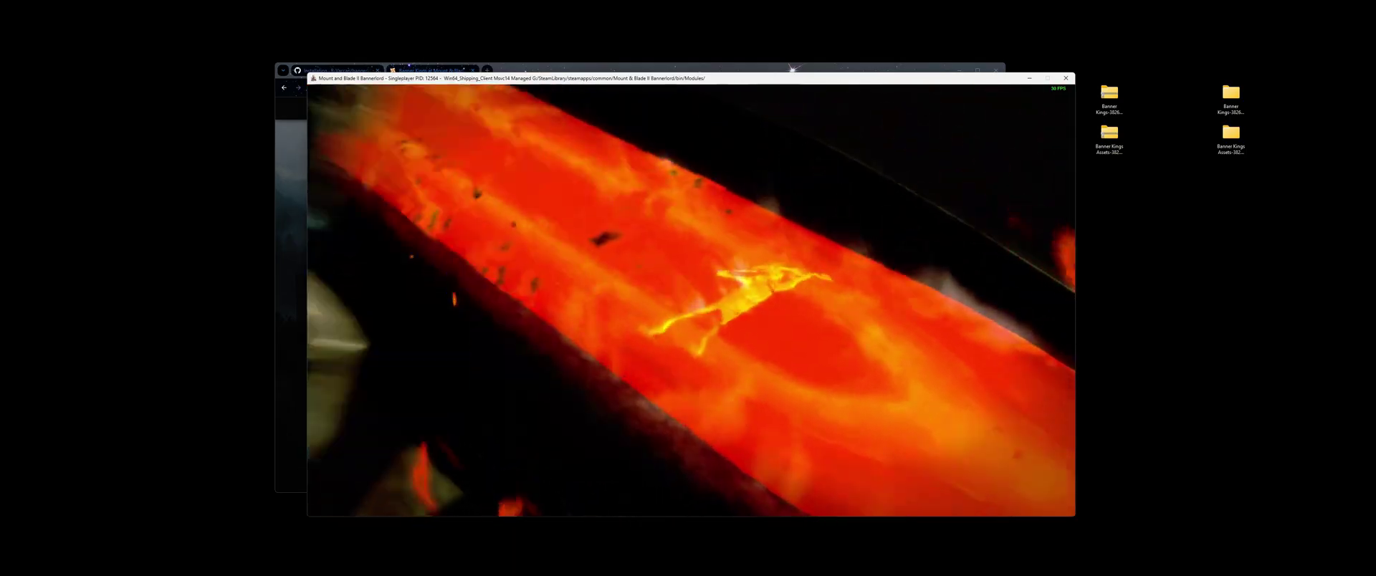
Skip the intro video and start a SandBox game to reach culture selection
key(Escape)
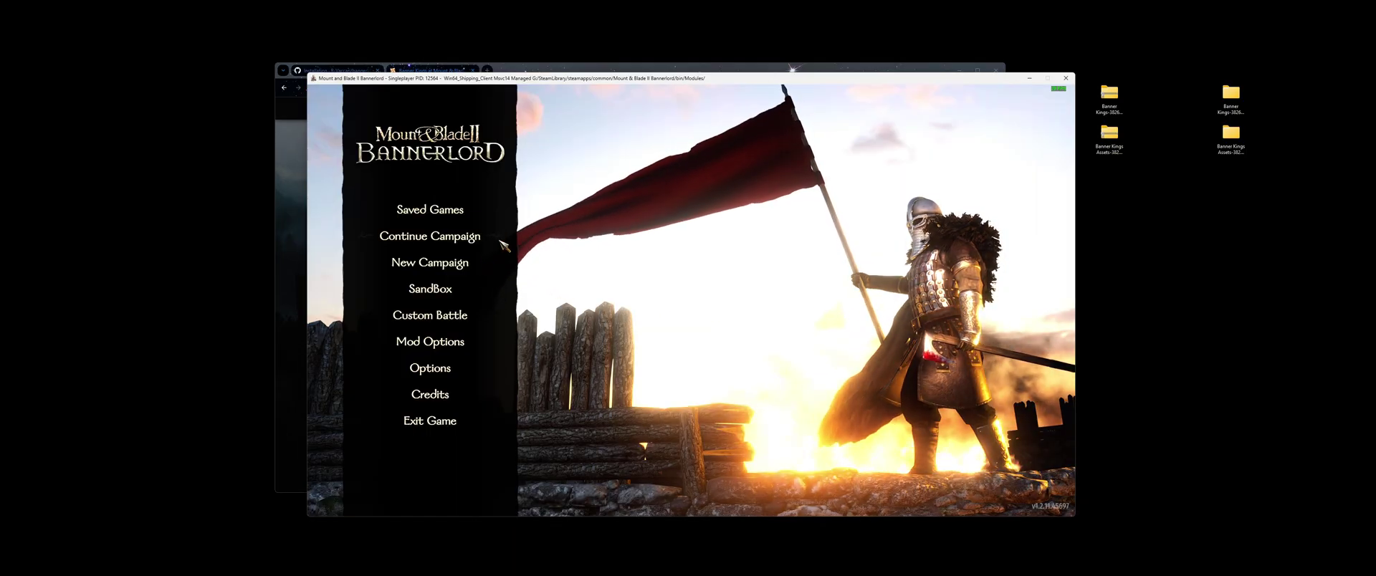
click(452, 290)
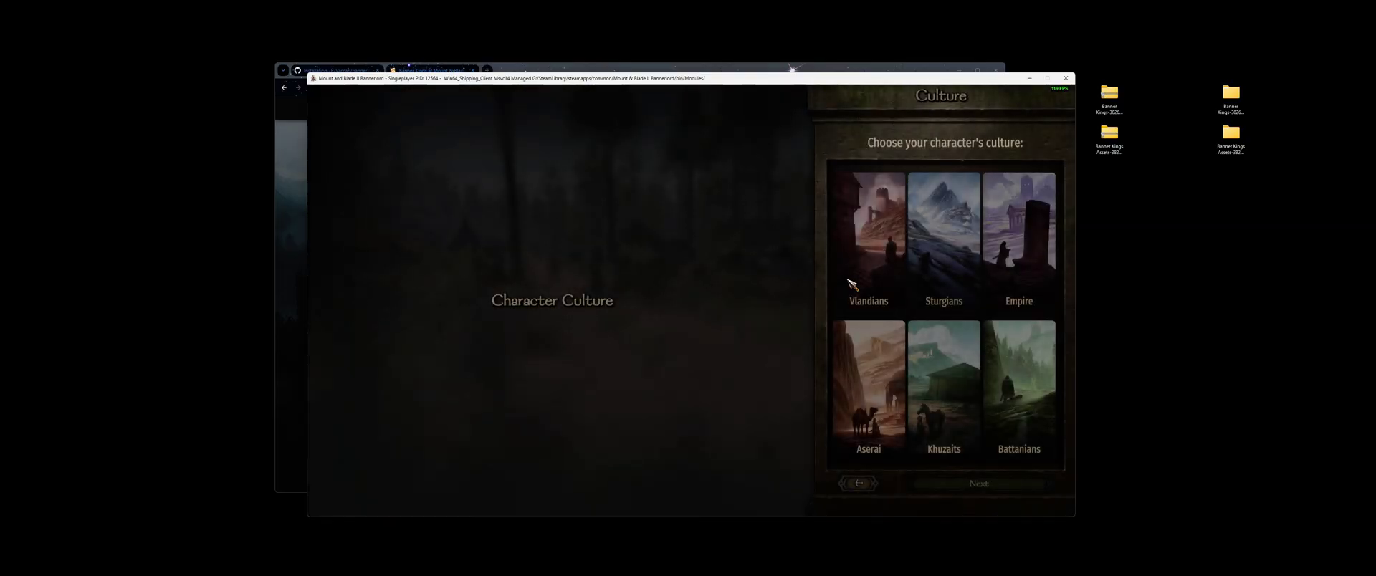
Skip character creation and the cutscene, then acknowledge the Lesser Peerage and Etirfurd lordship notices
key(Return)
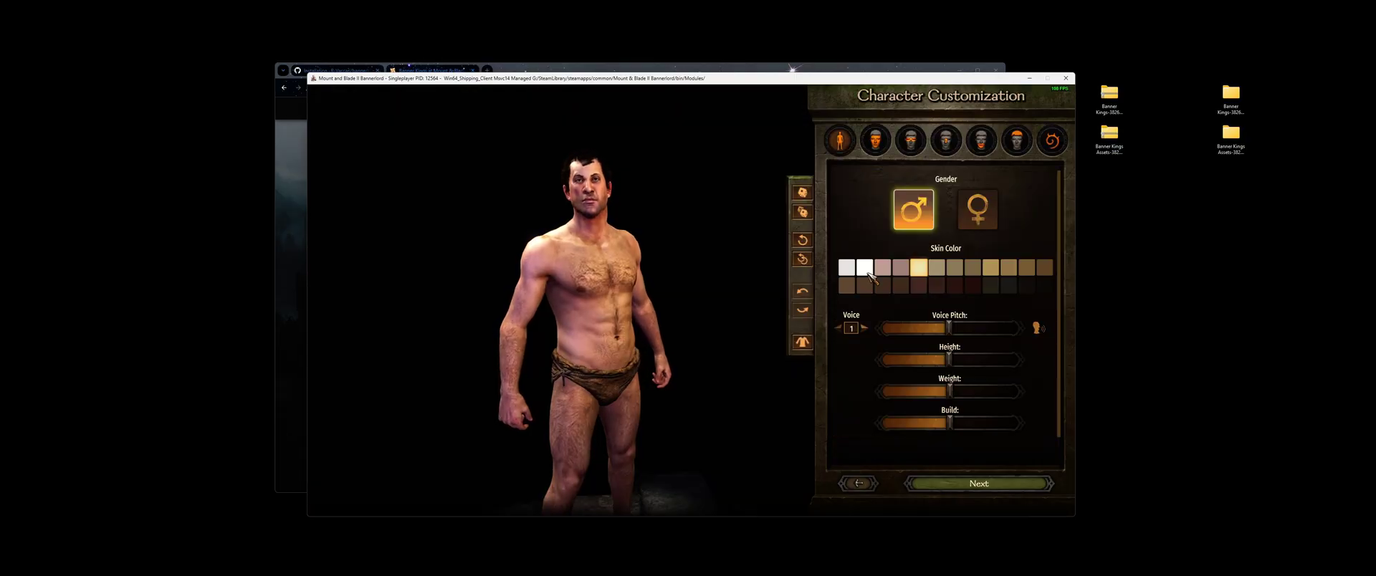
key(Return)
key(Return)
key(Return)
key(Return)
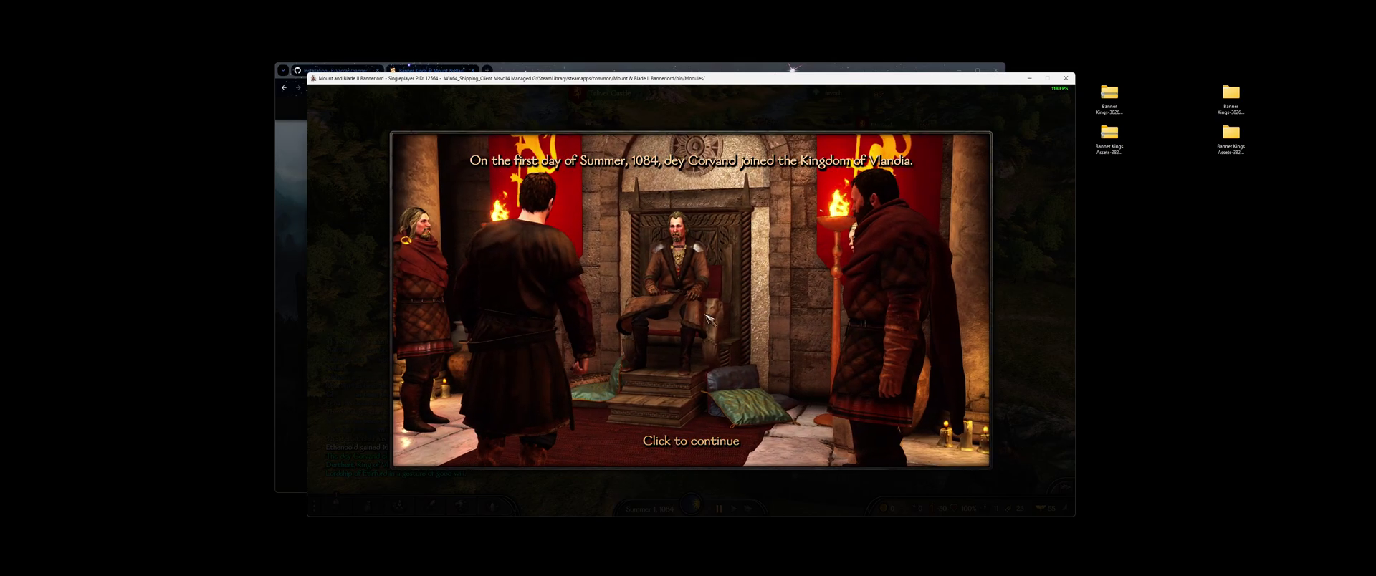
click(655, 425)
click(694, 326)
click(689, 309)
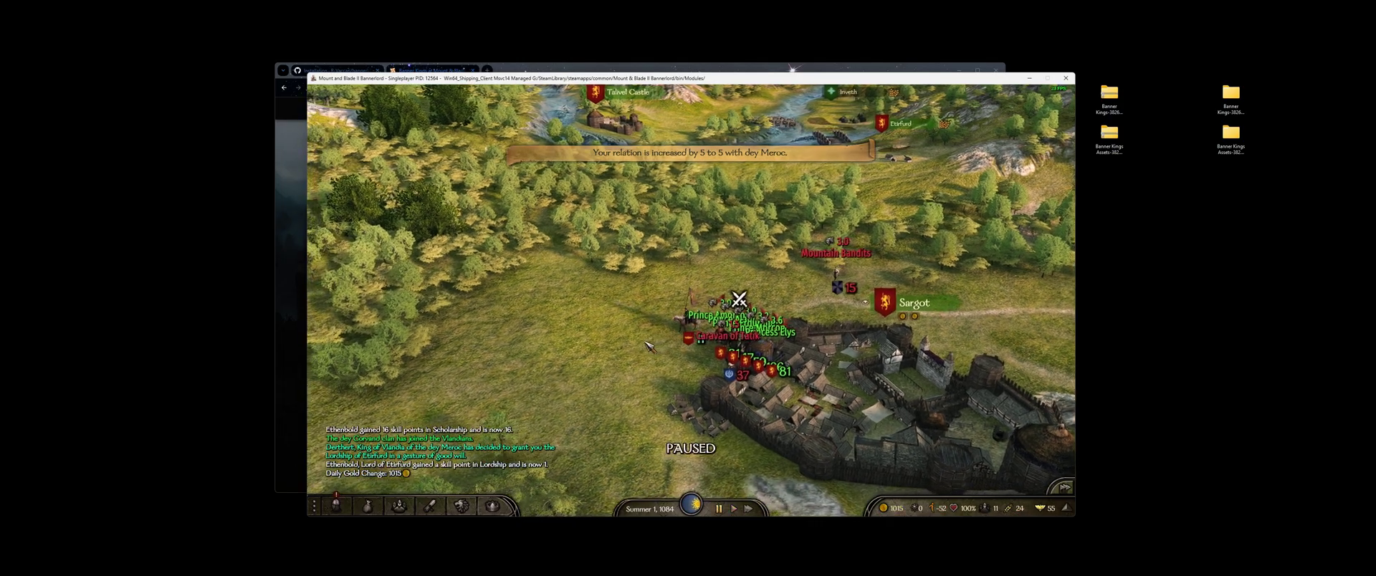
mouse_move(687, 339)
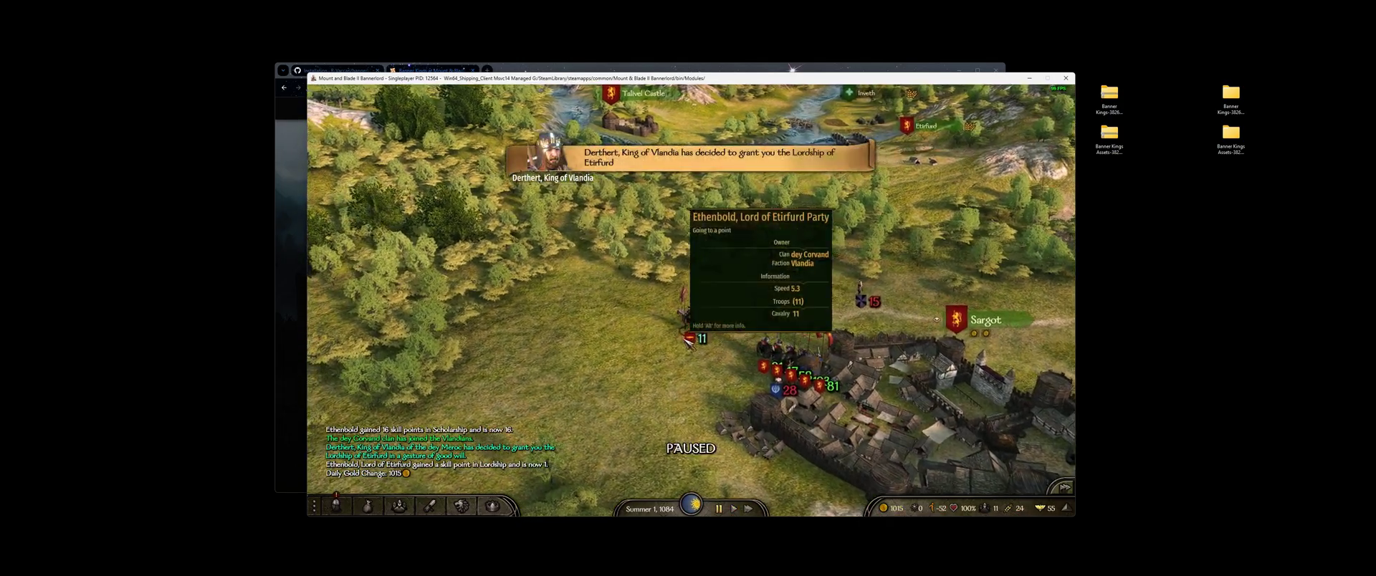